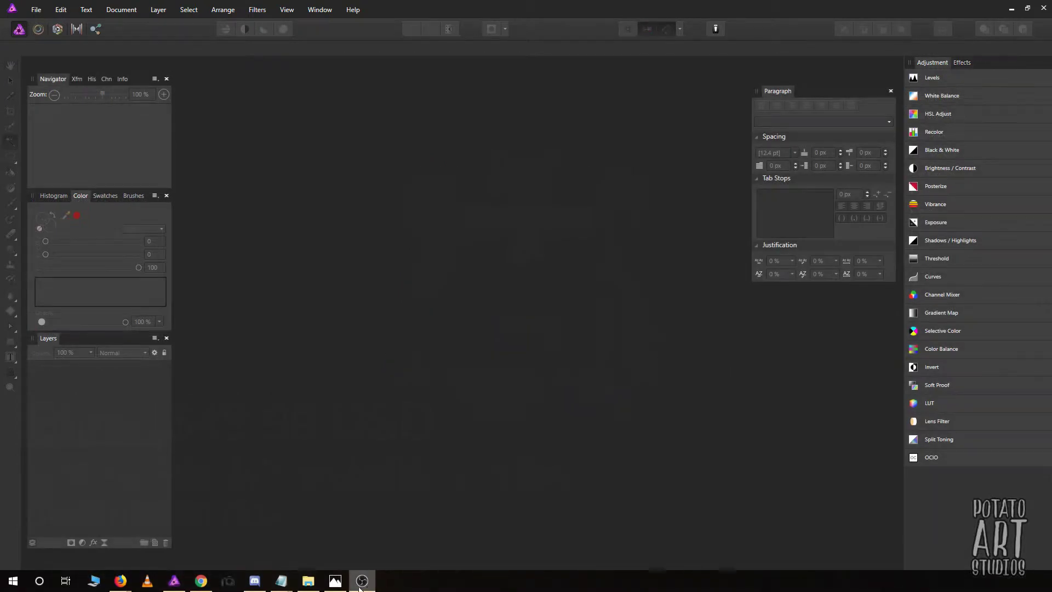
- From File Explorer, open watermark.jpg with Affinity Photo
left_click(306, 585)
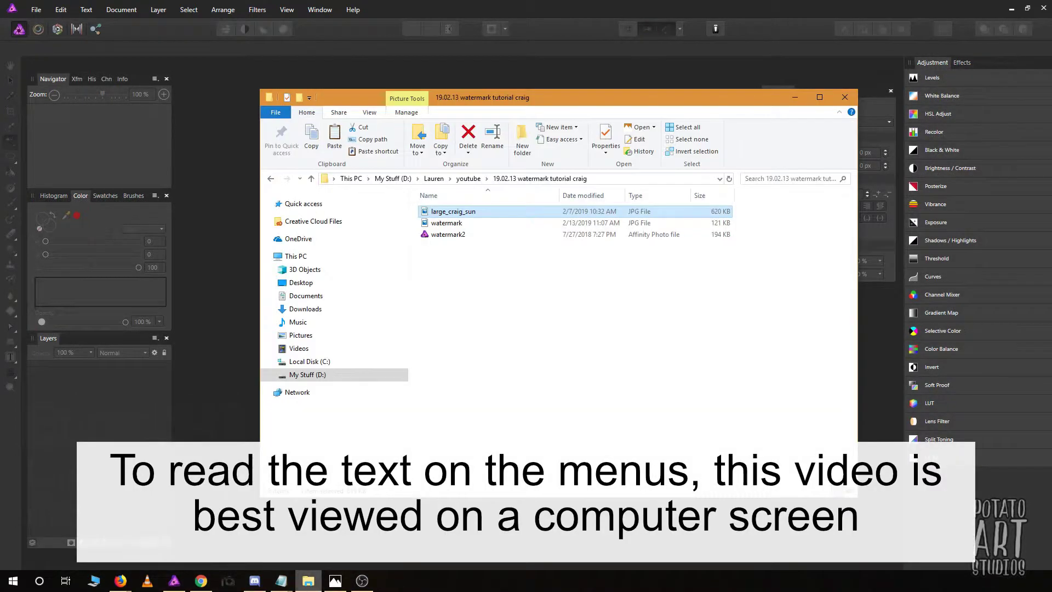
right_click(444, 225)
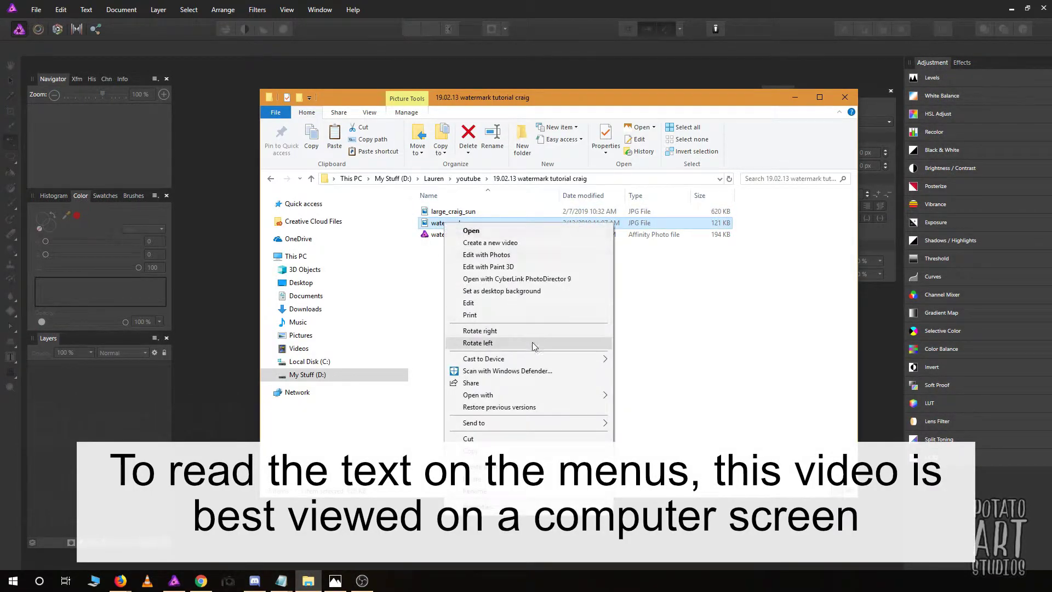
mouse_move(534, 395)
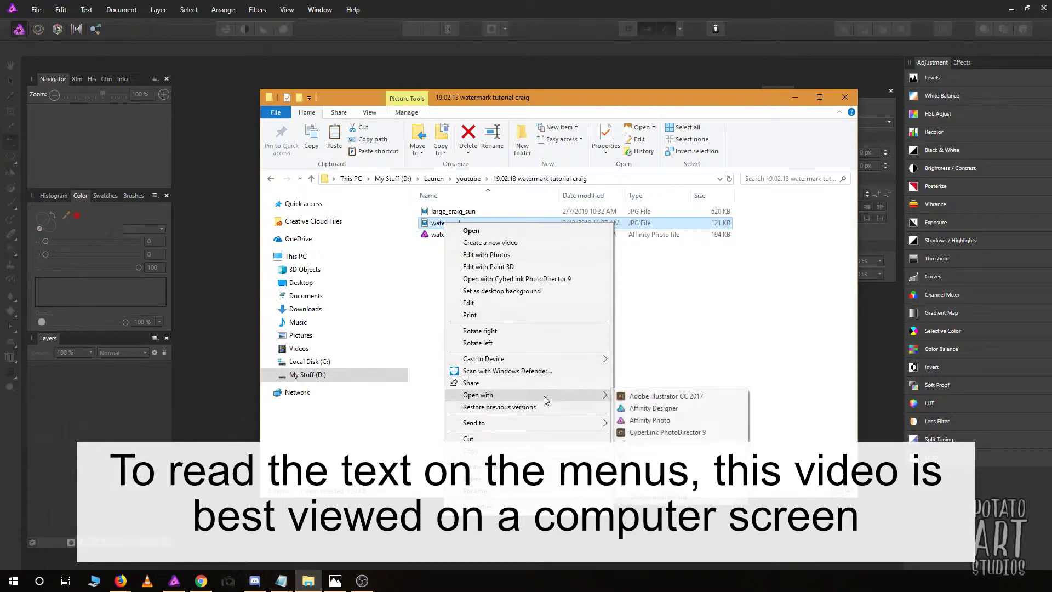
left_click(663, 421)
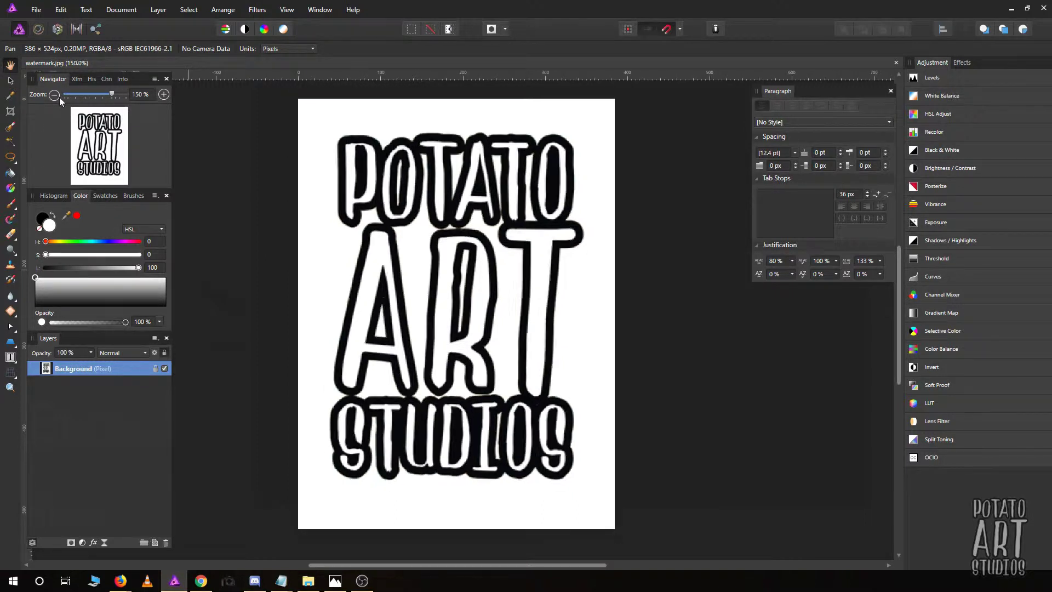
- Zoom to 100%, centre the logo via the Navigator thumbnail, and unlock the Background layer
left_click(55, 95)
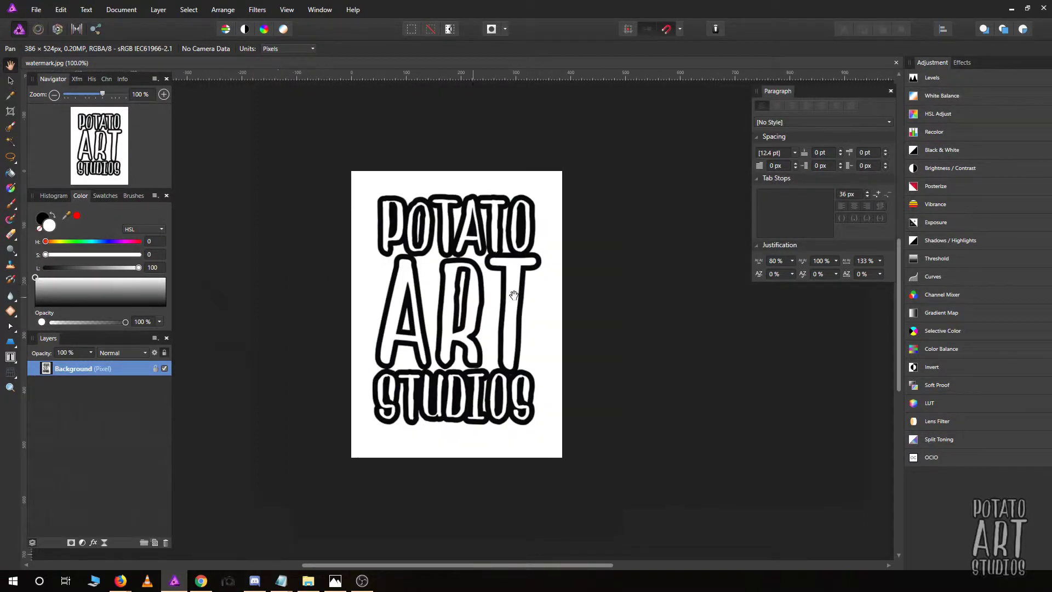
left_click(104, 143)
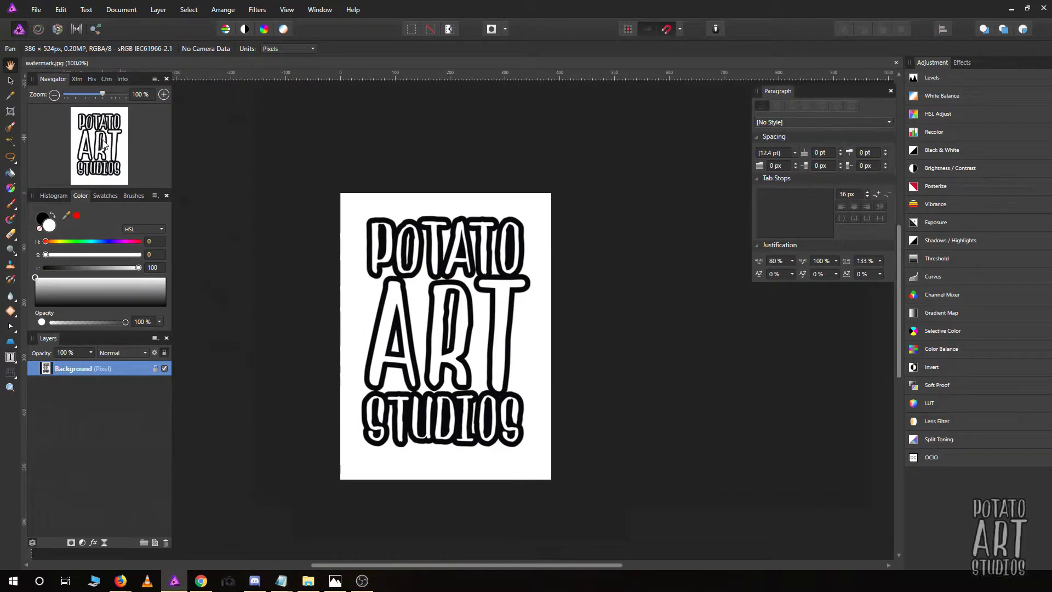
left_click_drag(104, 144, 101, 145)
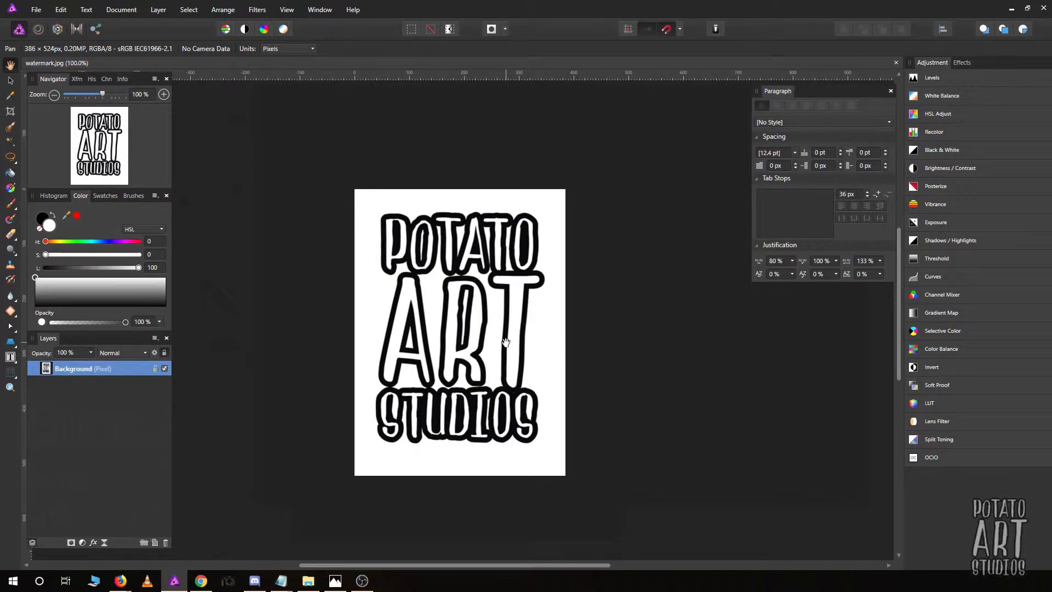
left_click(156, 372)
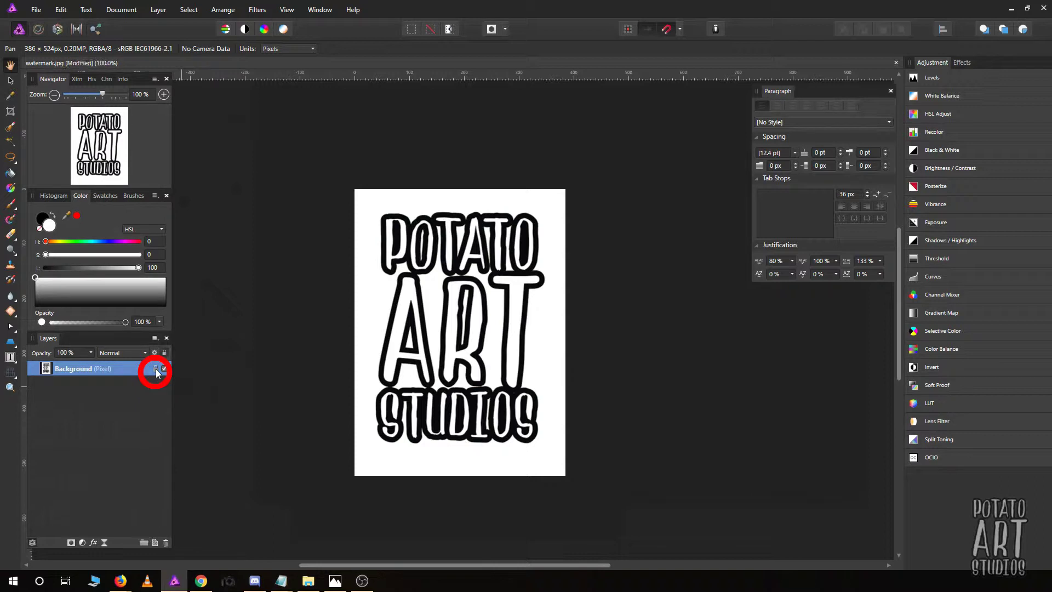
- Flood-select the white area around the logo, zoom to 150%, and delete it
left_click(10, 143)
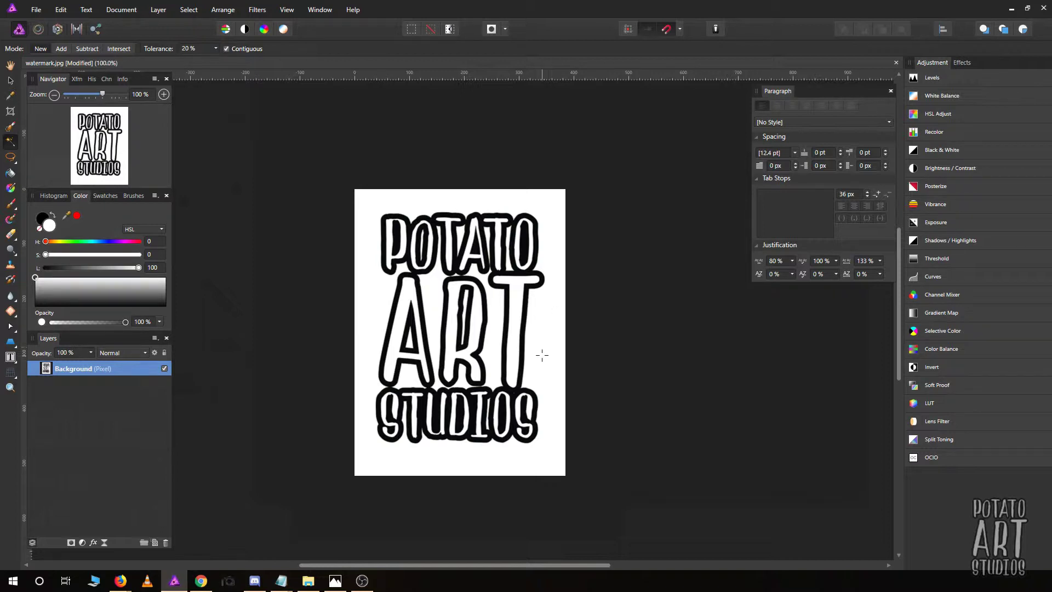
left_click(541, 355)
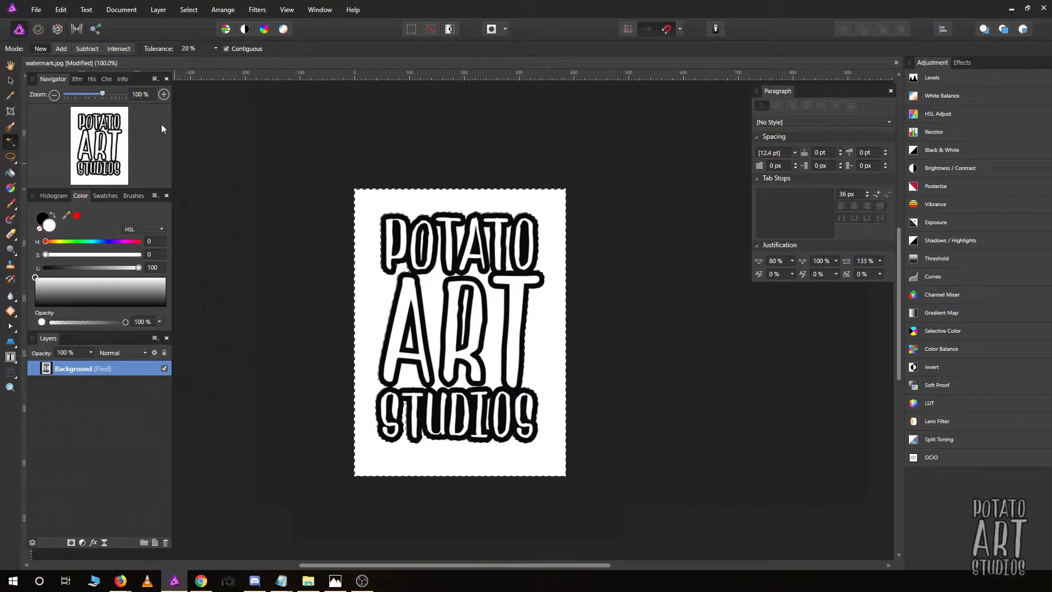
left_click(163, 94)
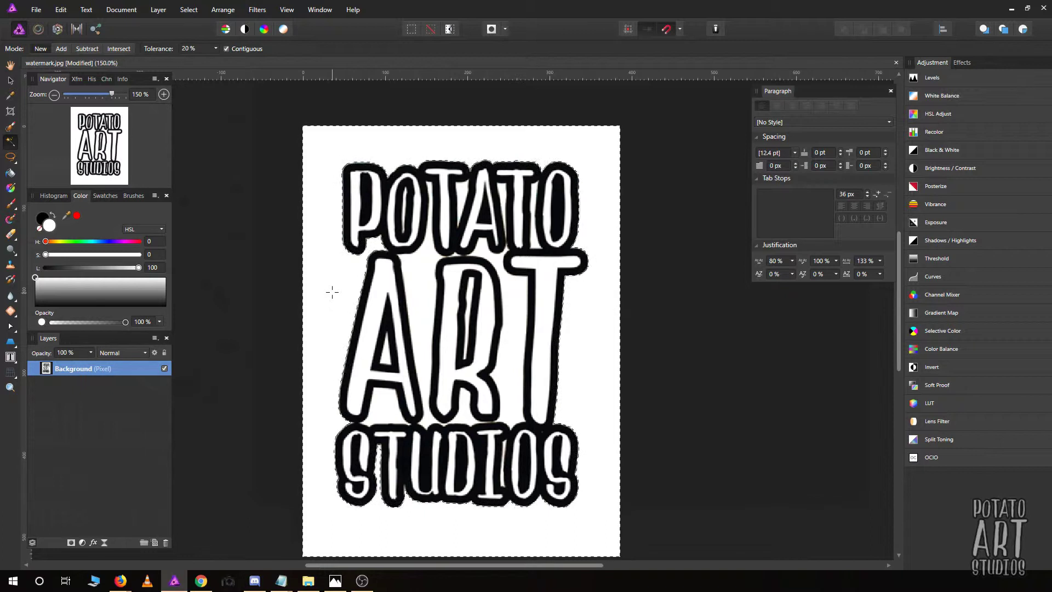
key("Delete")
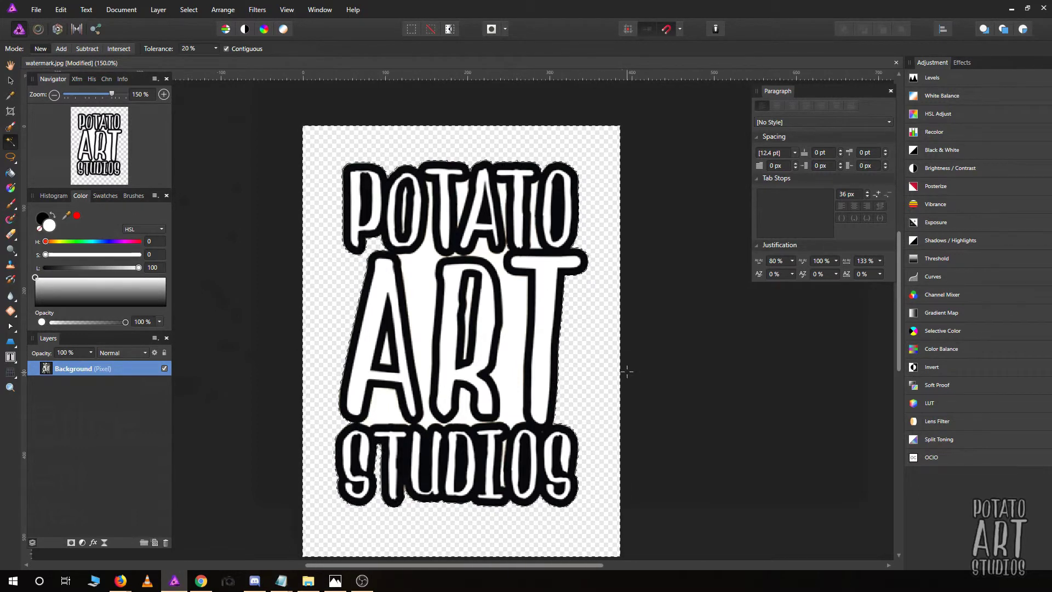
left_click(124, 8)
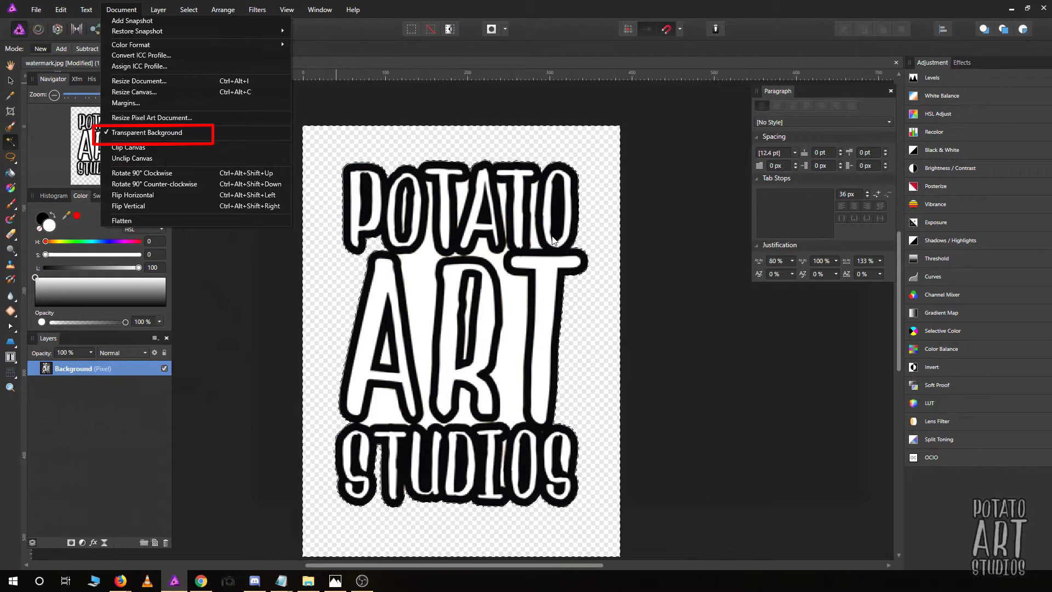
- Close the Document menu with Transparent Background left ticked
left_click(597, 238)
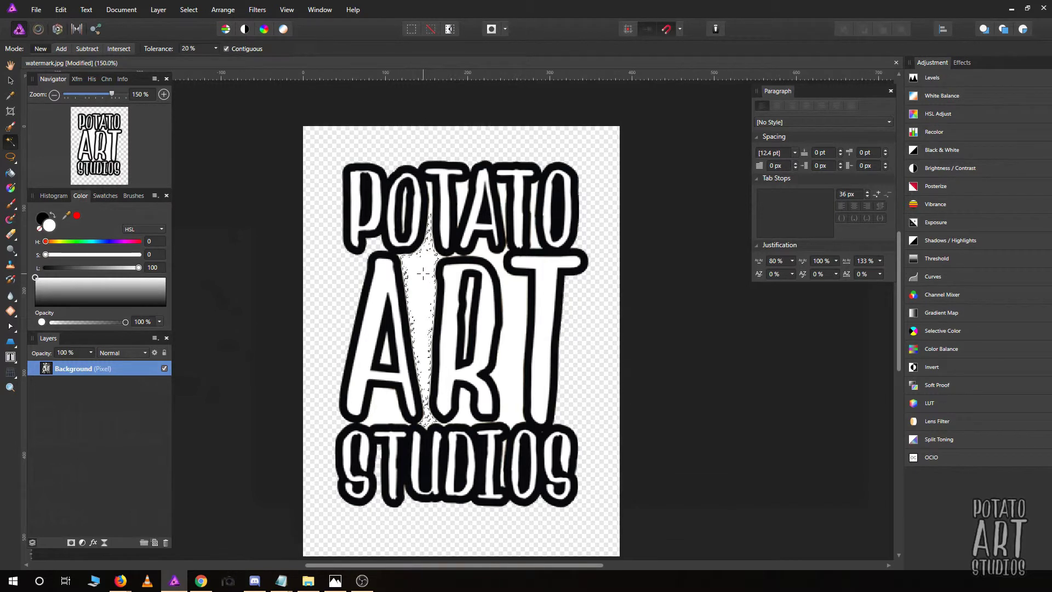
left_click(460, 188)
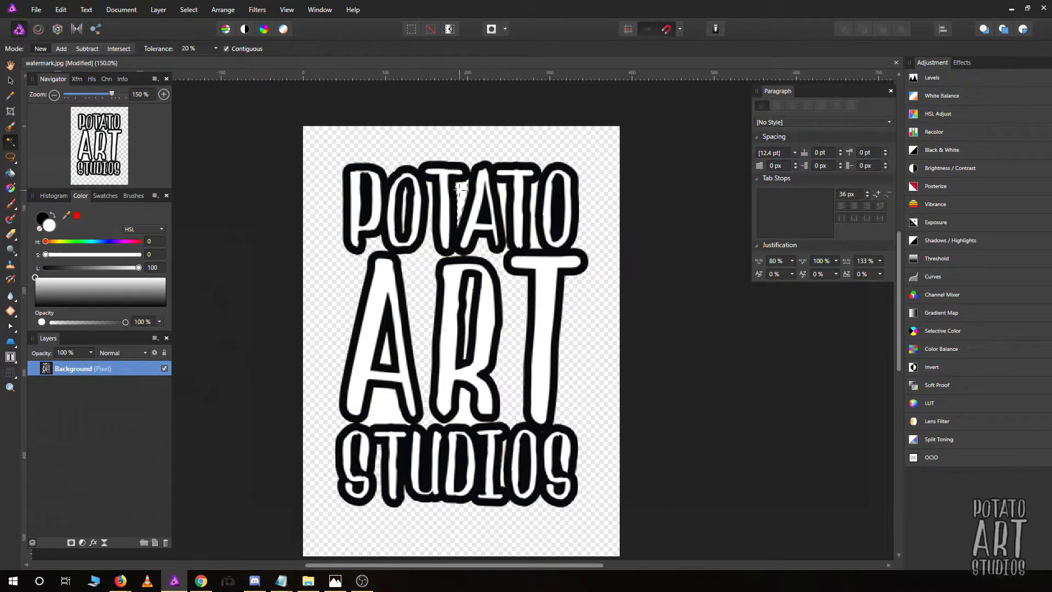
left_click(503, 219)
left_click(535, 241)
left_click(403, 208)
left_click(475, 283)
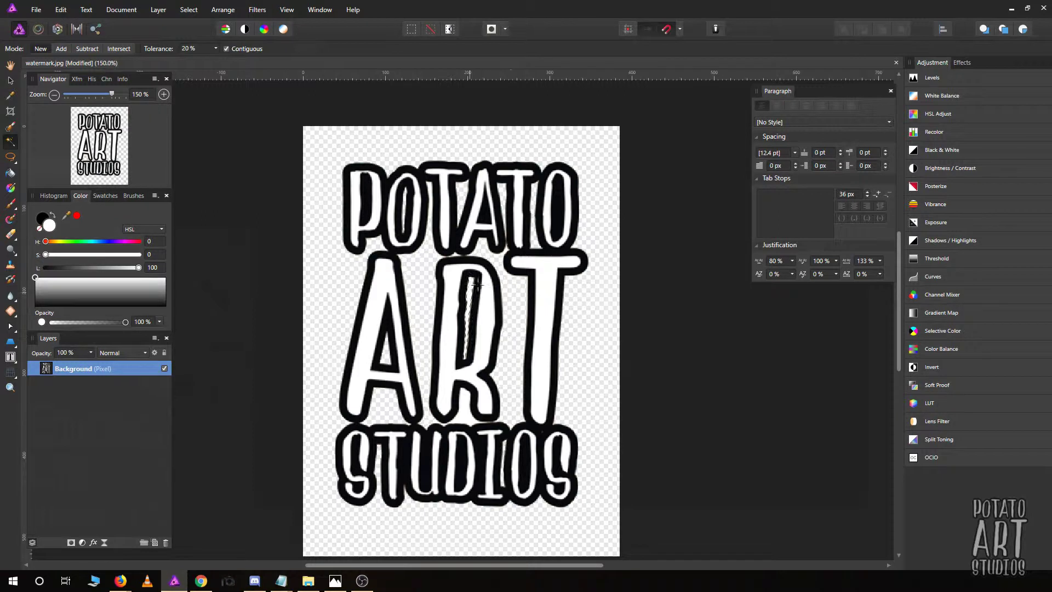
key("ctrl+shift+n")
left_click(77, 215)
key("g")
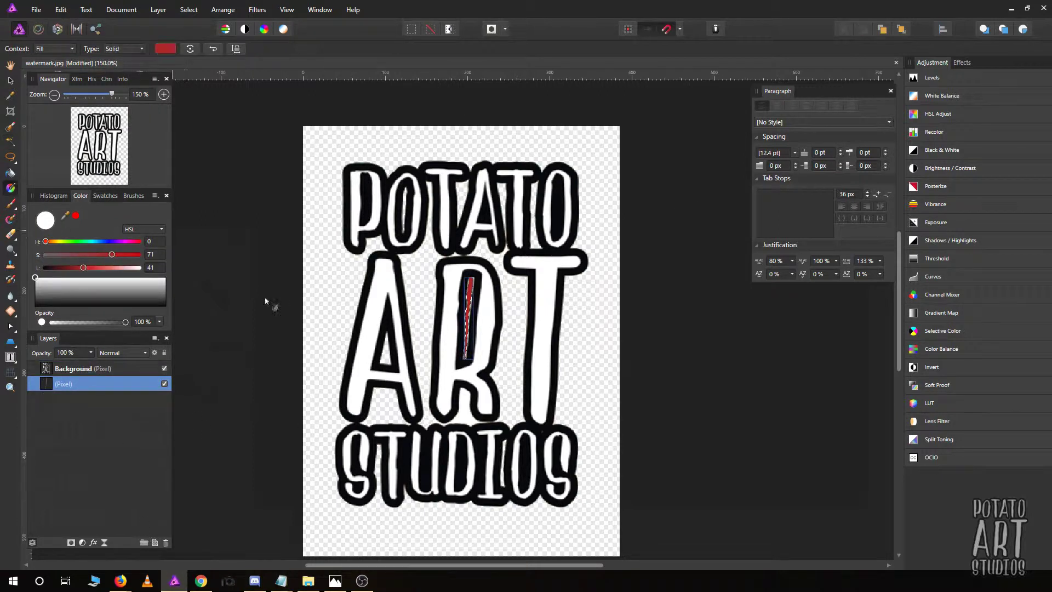
key("w")
key("ctrl+z")
key("ctrl+z")
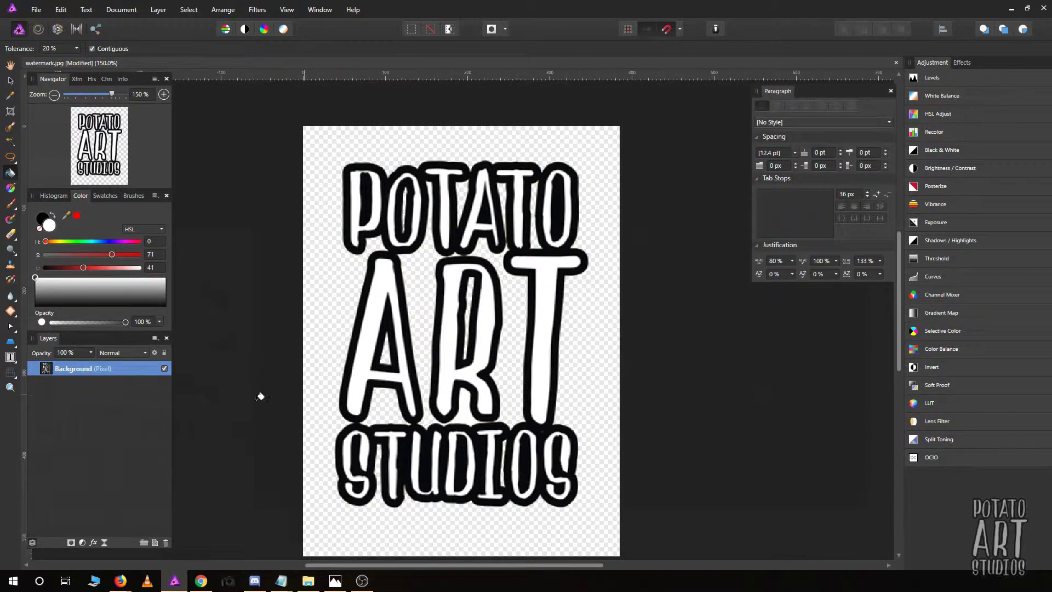
- Add a pixel layer beneath the logo layer and flood-fill it with red
left_click(156, 544)
left_click_drag(99, 370, 98, 397)
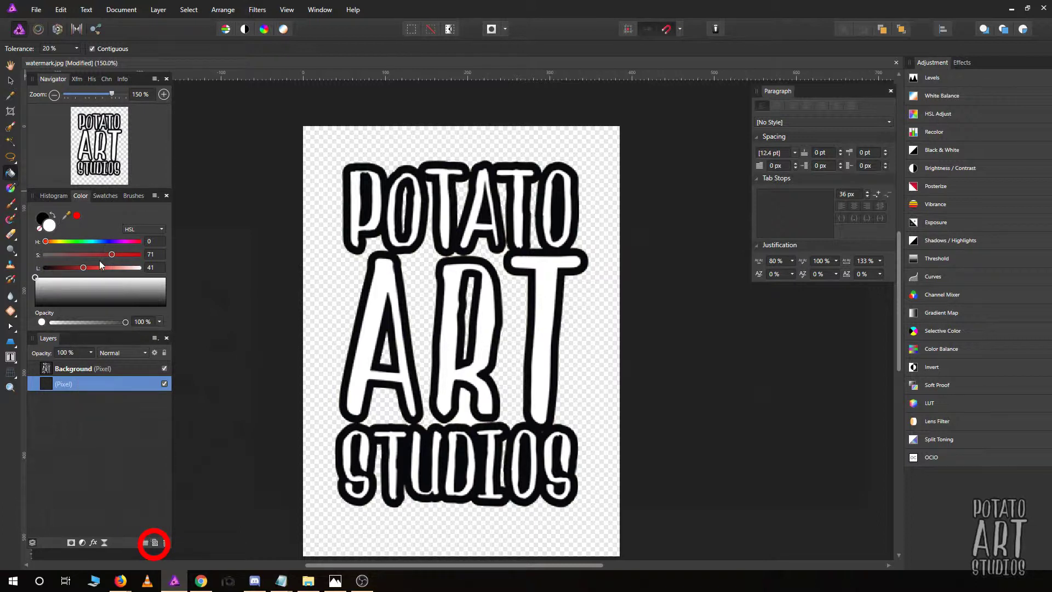
left_click(346, 278)
key("ctrl+z")
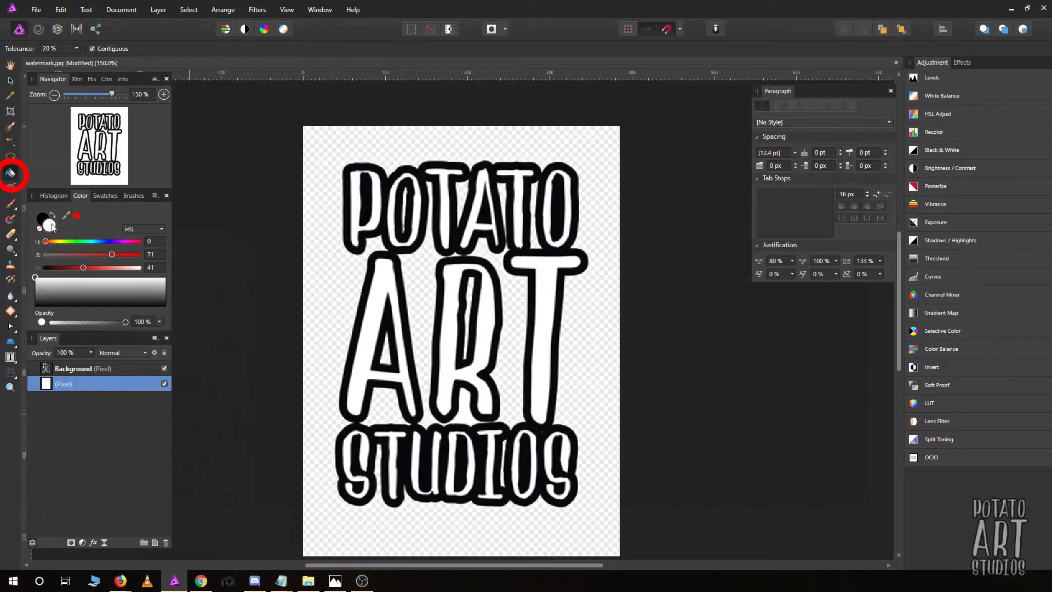
left_click(77, 215)
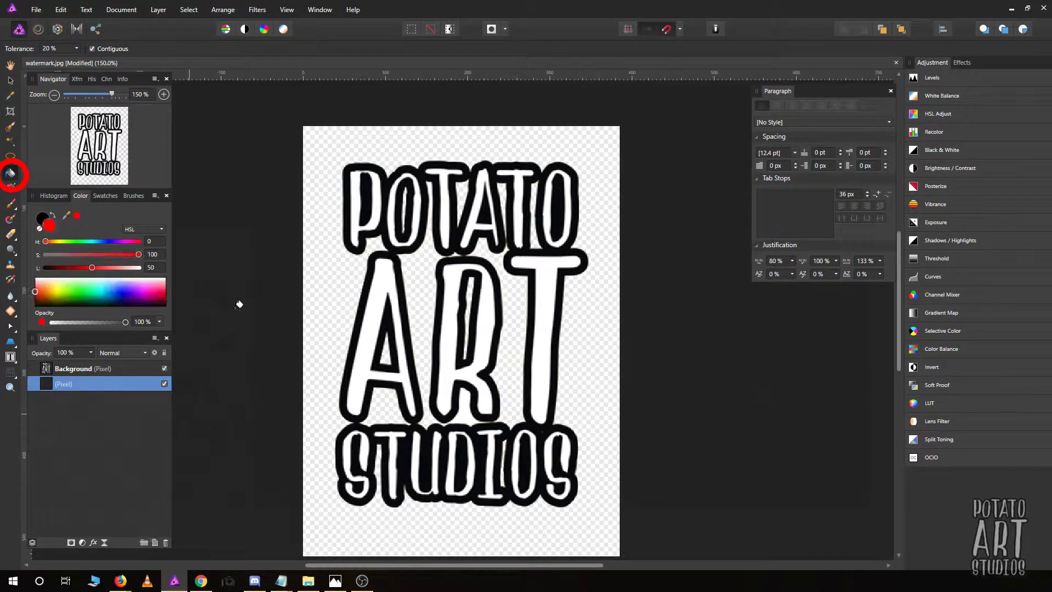
left_click(342, 304)
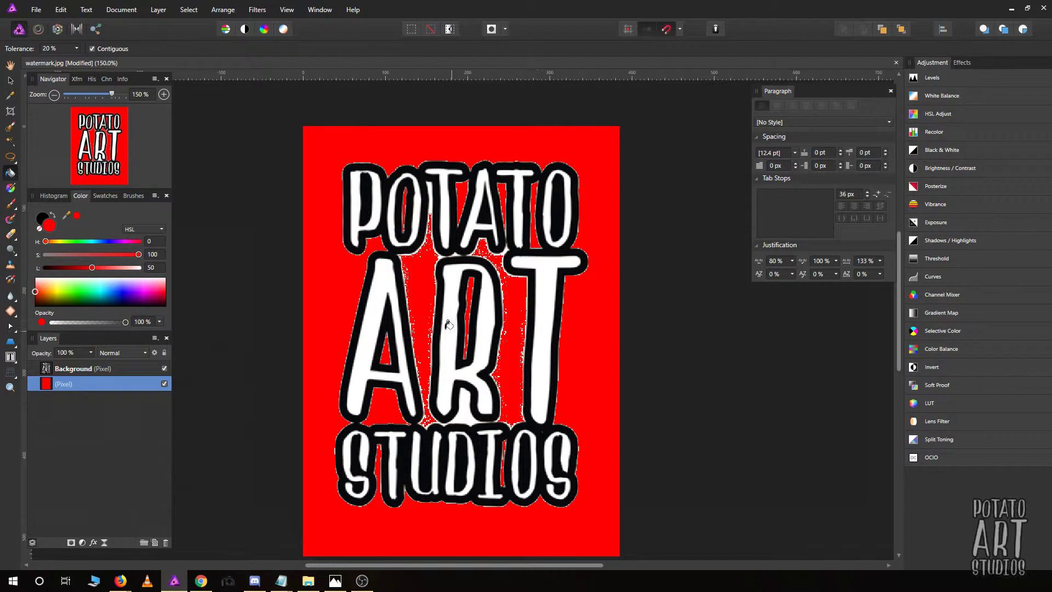
left_click(10, 157)
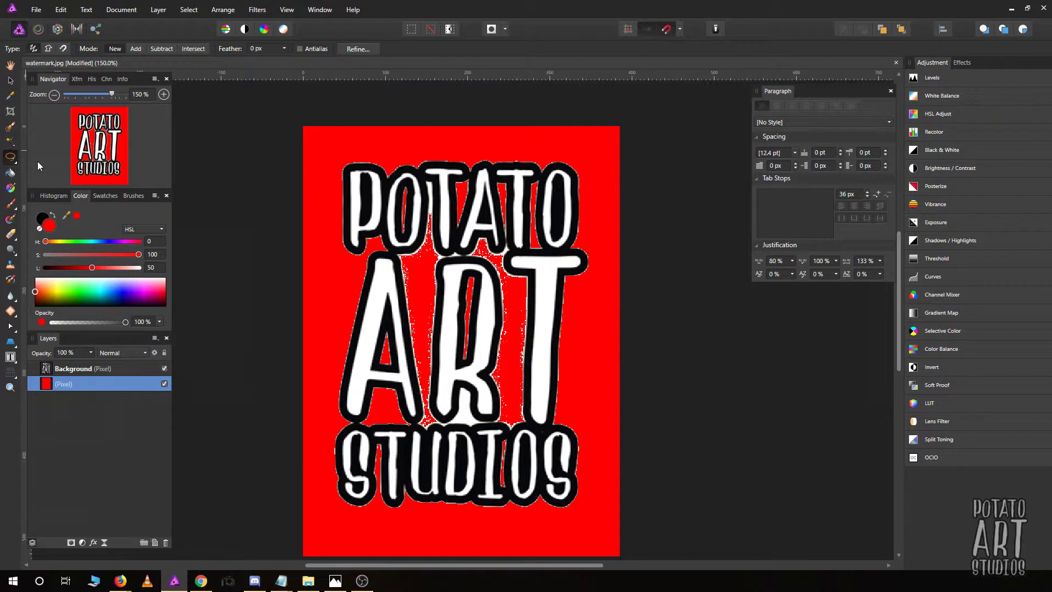
- Flood-select the red area around the logo, switch to the Background layer, and deselect
left_click(10, 141)
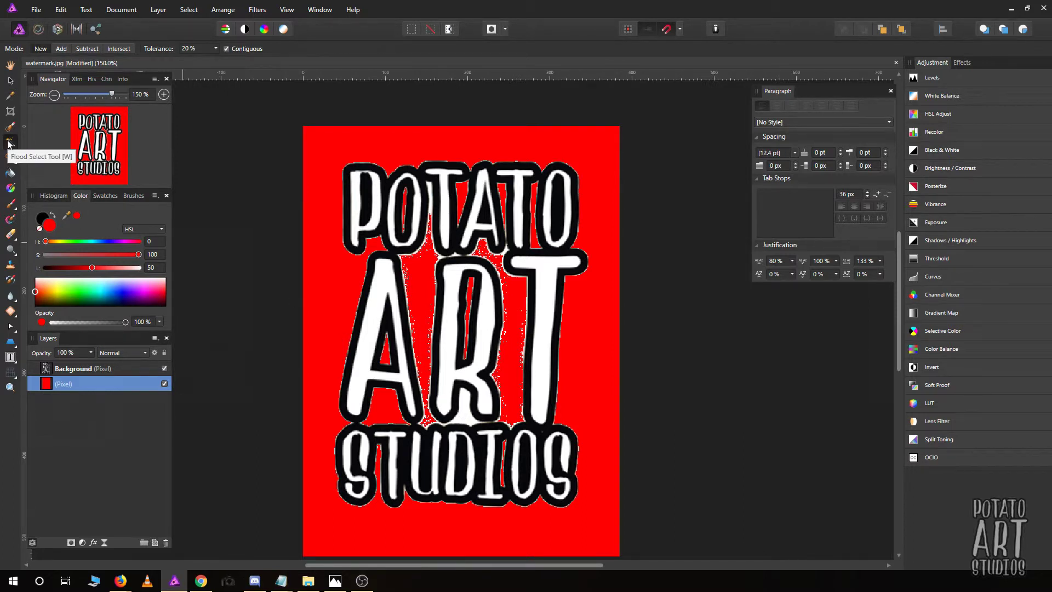
left_click(461, 412)
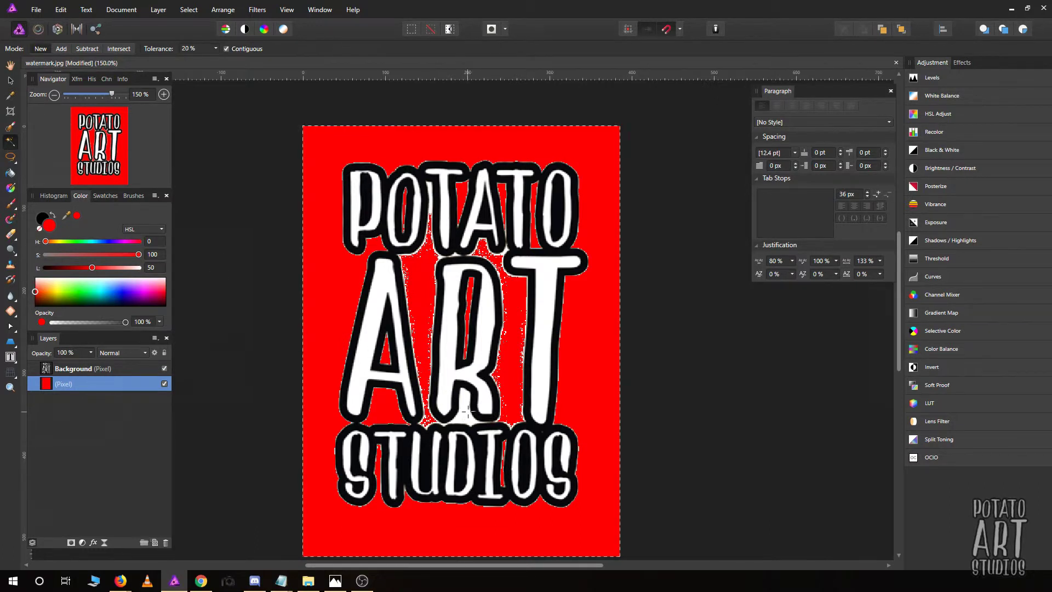
key("alt+]")
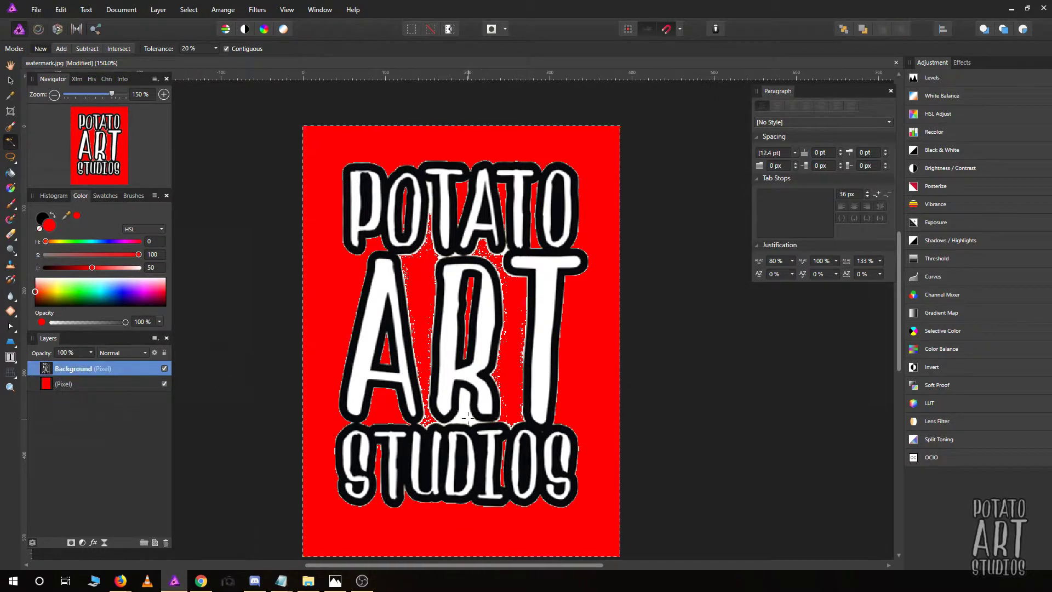
key("ctrl+d")
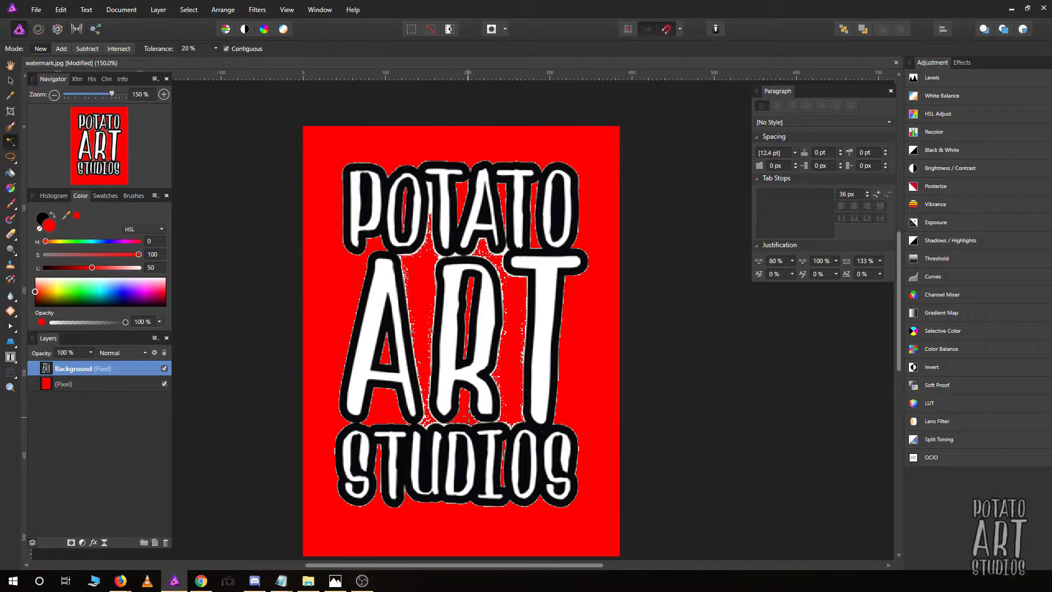
- Hide the red layer and save the document as watermark3
left_click(164, 384)
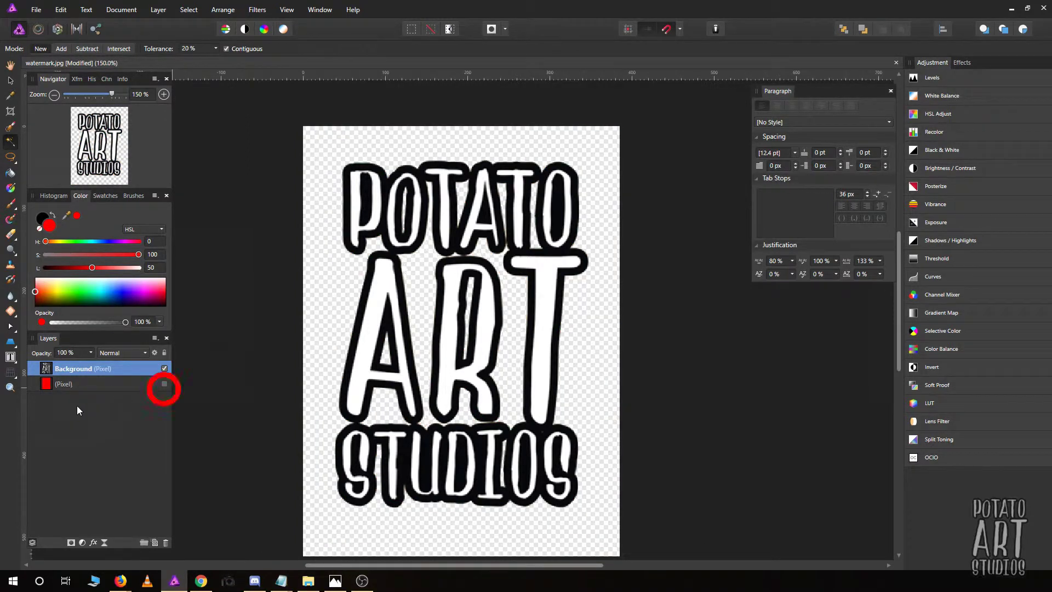
left_click(36, 11)
left_click(73, 168)
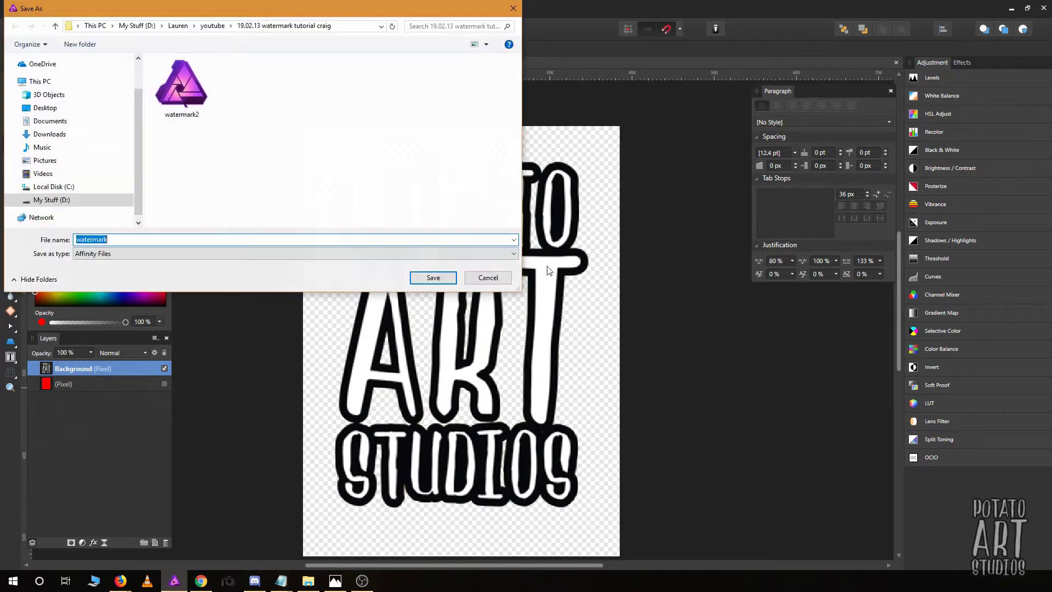
left_click(138, 243)
type("4")
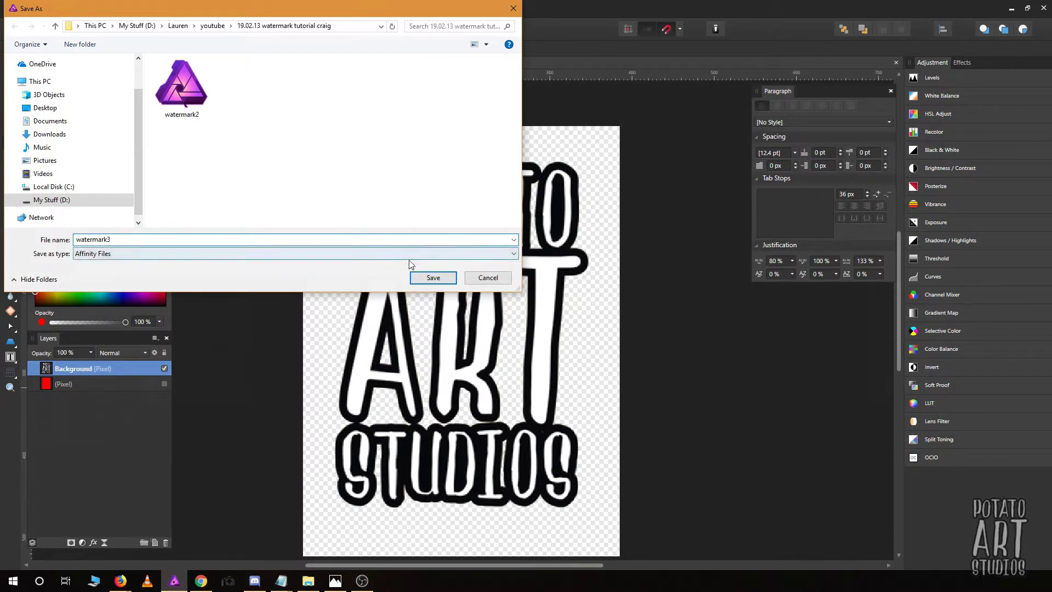
left_click(429, 279)
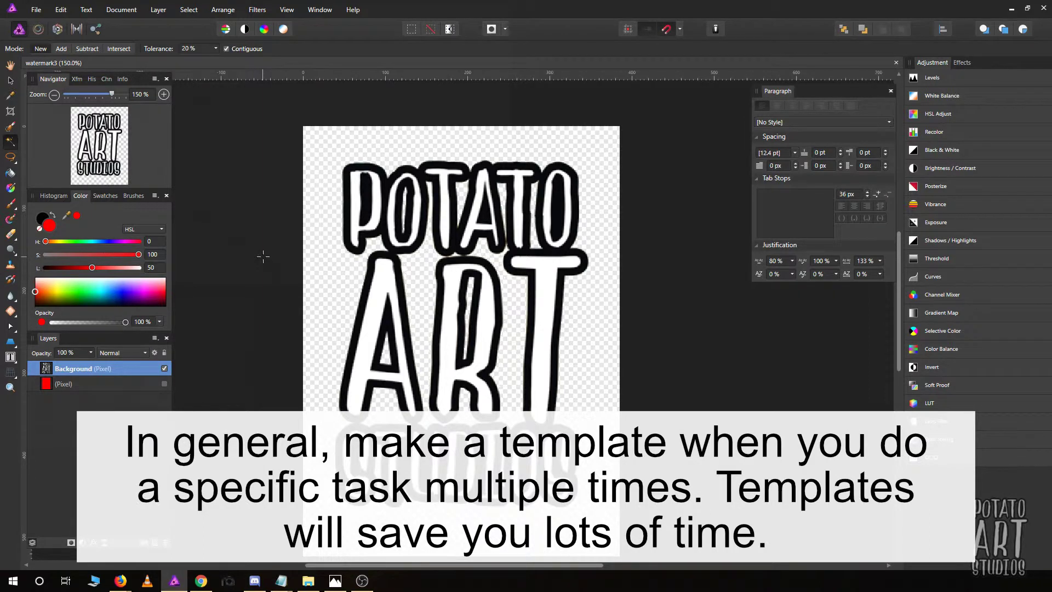
left_click(120, 9)
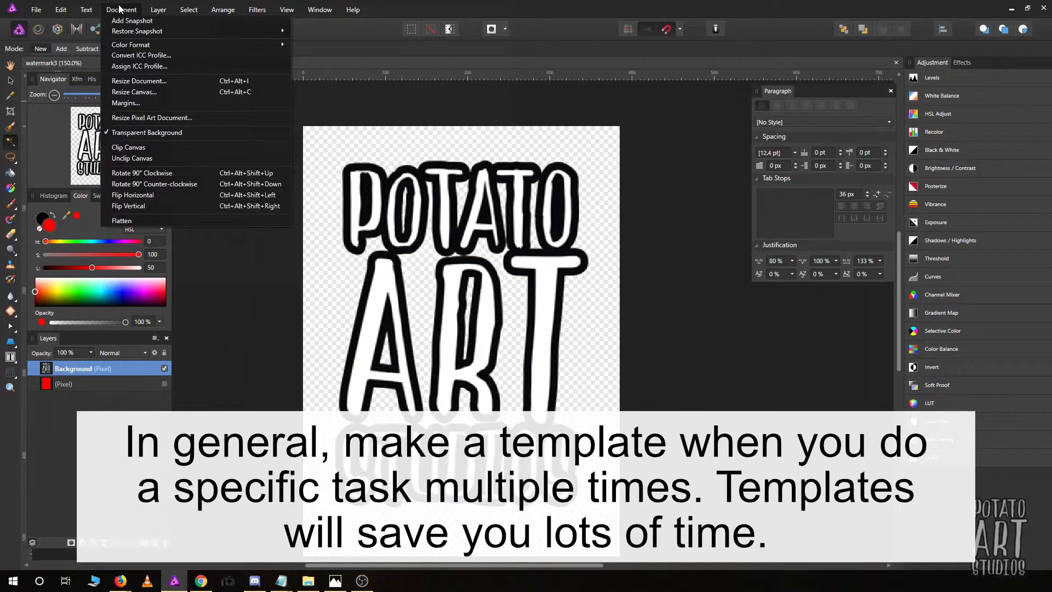
- Resize the canvas to width 800 px and height 800 px
left_click(140, 92)
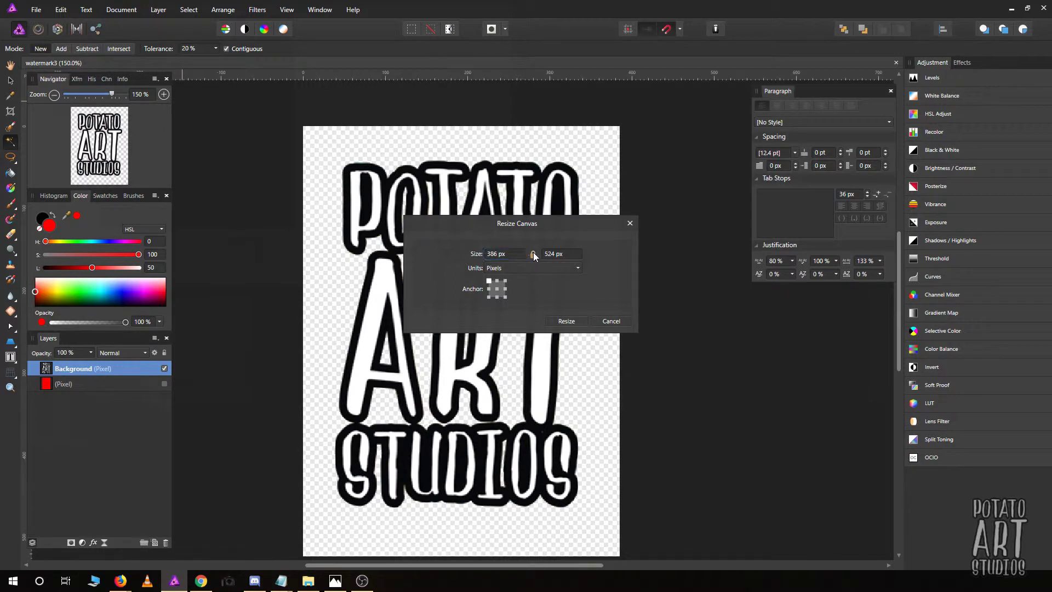
double_click(503, 256)
type("800")
double_click(560, 255)
type("800")
left_click(572, 321)
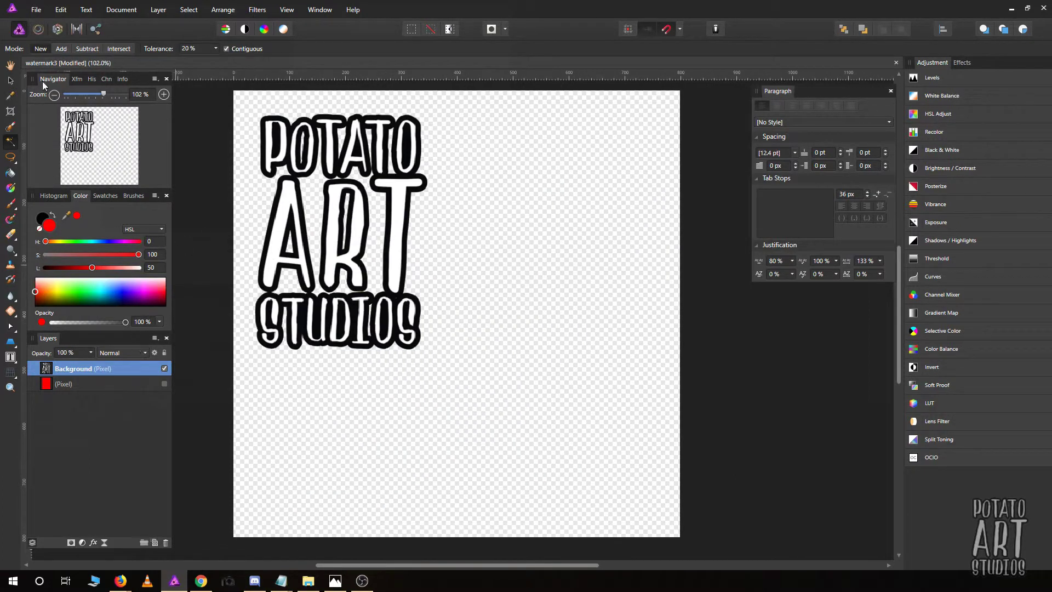
left_click(11, 81)
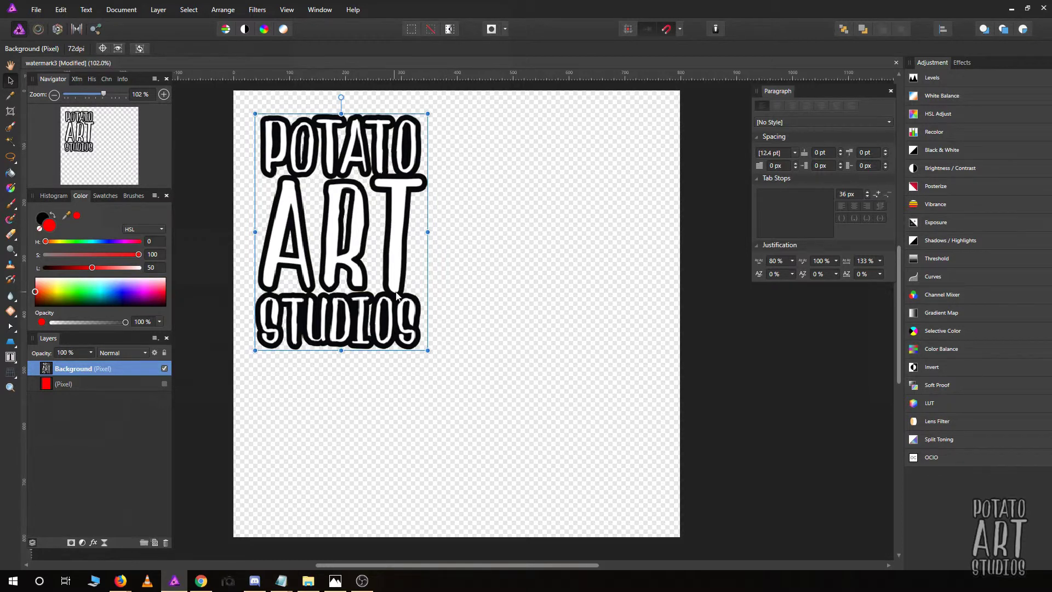
- Snap the logo onto the canvas's vertical centre line and scale it down to about 116 × 159 px
left_click_drag(361, 252, 458, 338)
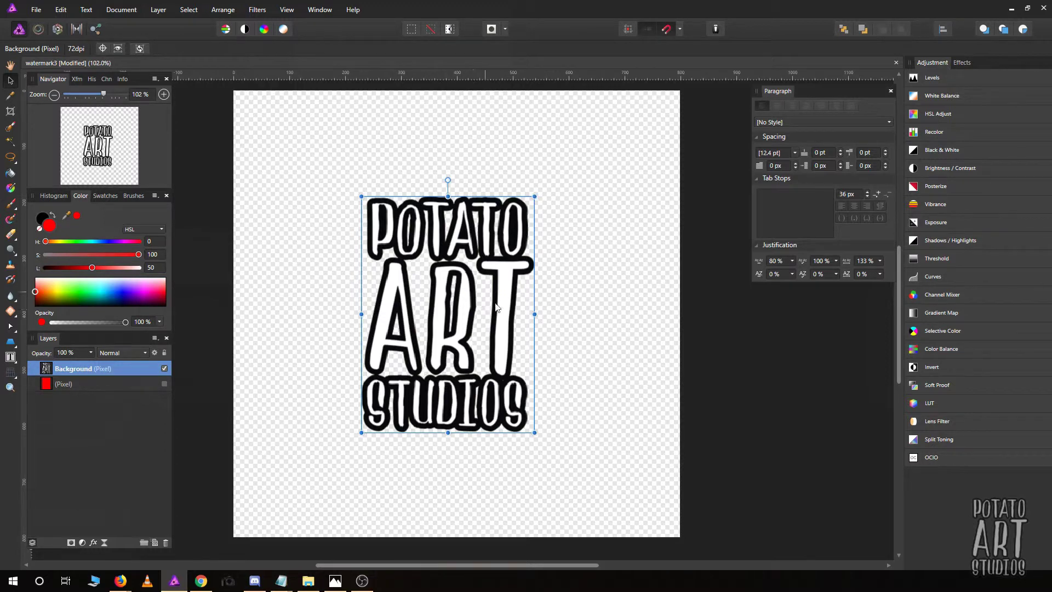
left_click(10, 82)
left_click_drag(460, 256, 470, 335)
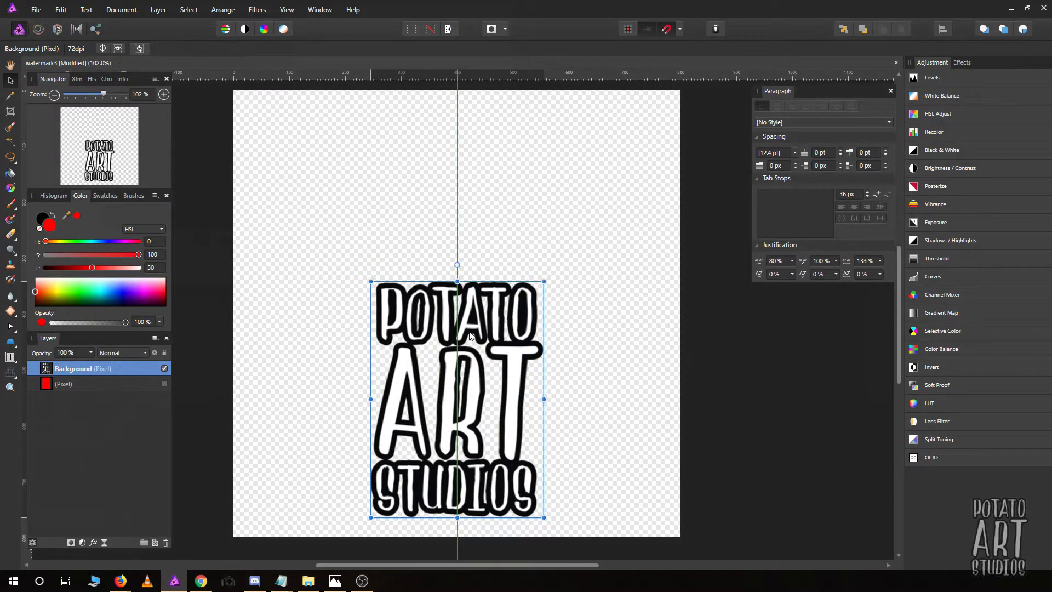
left_click_drag(470, 335, 470, 336)
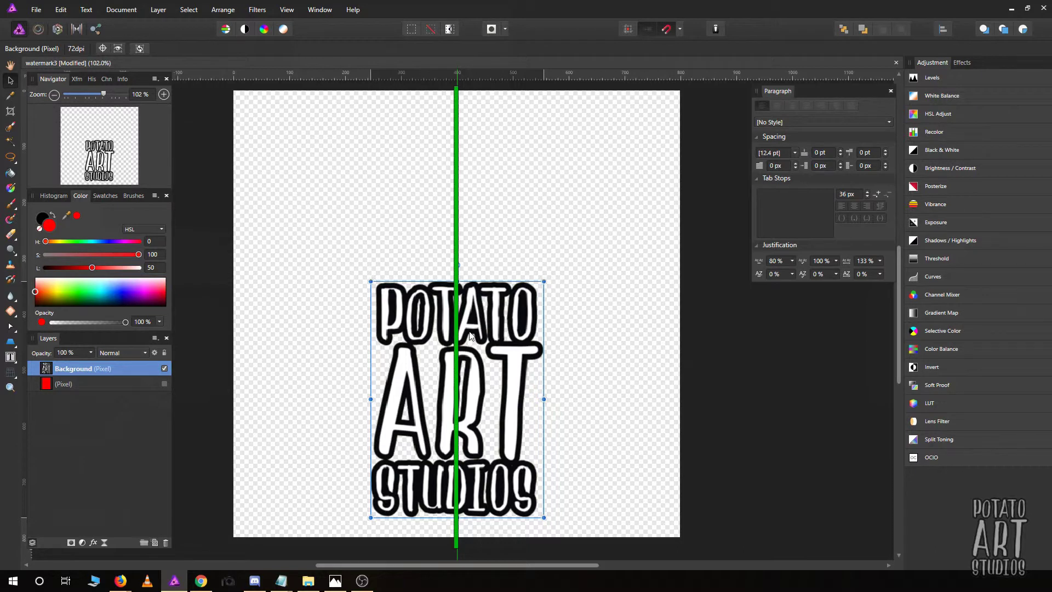
left_click_drag(469, 335, 470, 335)
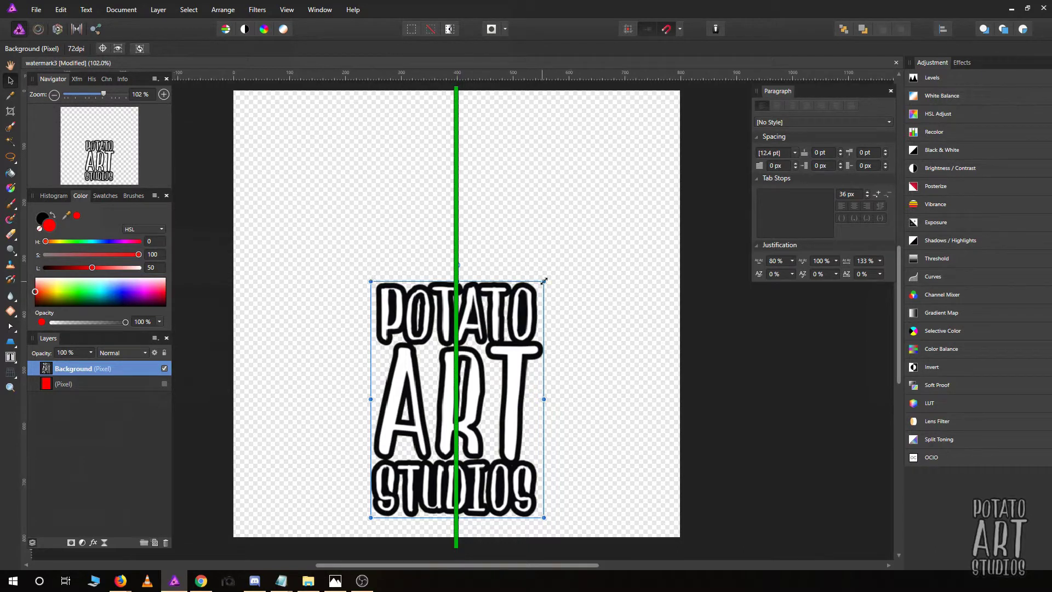
left_click_drag(545, 281, 467, 466)
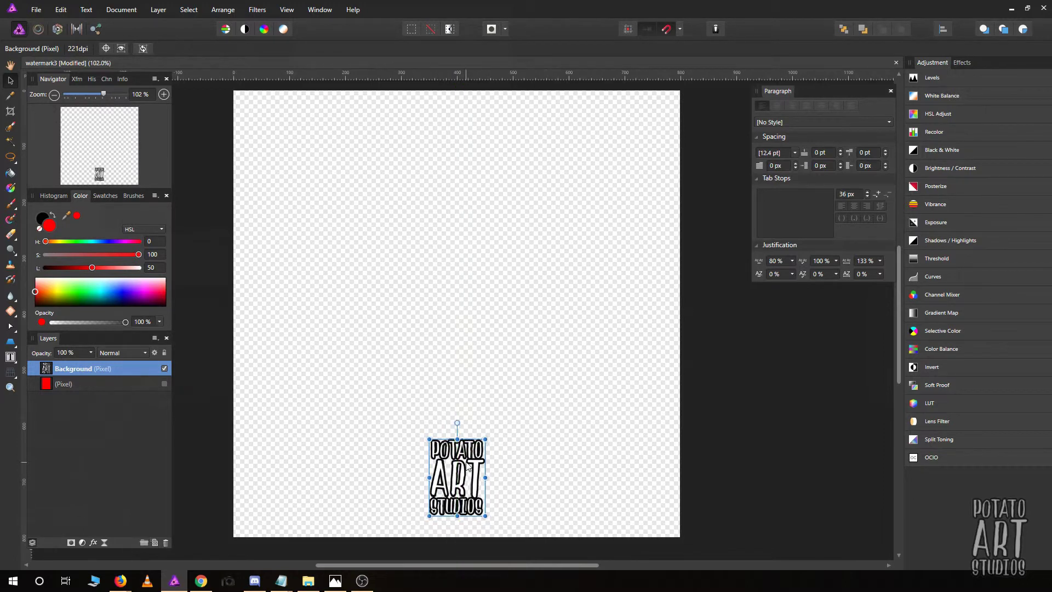
- Deselect the logo and export the canvas with PNG-24 settings
left_click(498, 432)
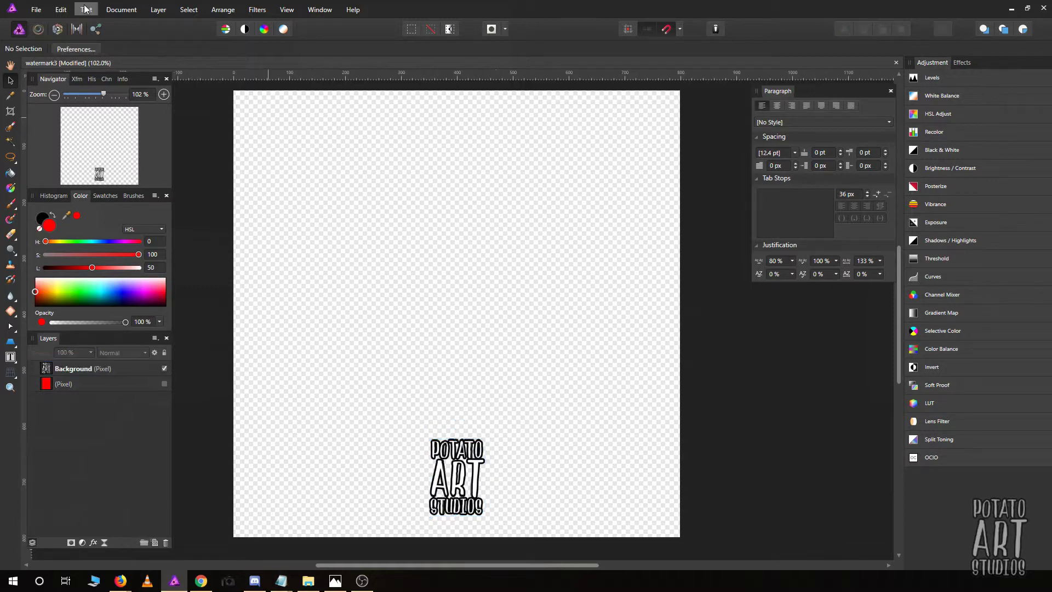
left_click(36, 9)
left_click(84, 159)
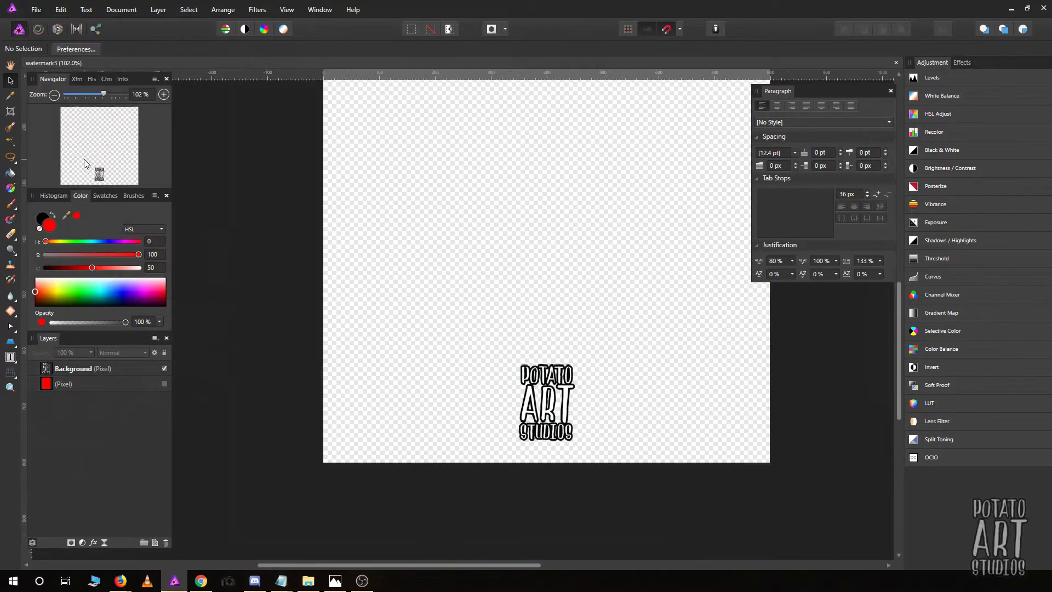
left_click(36, 9)
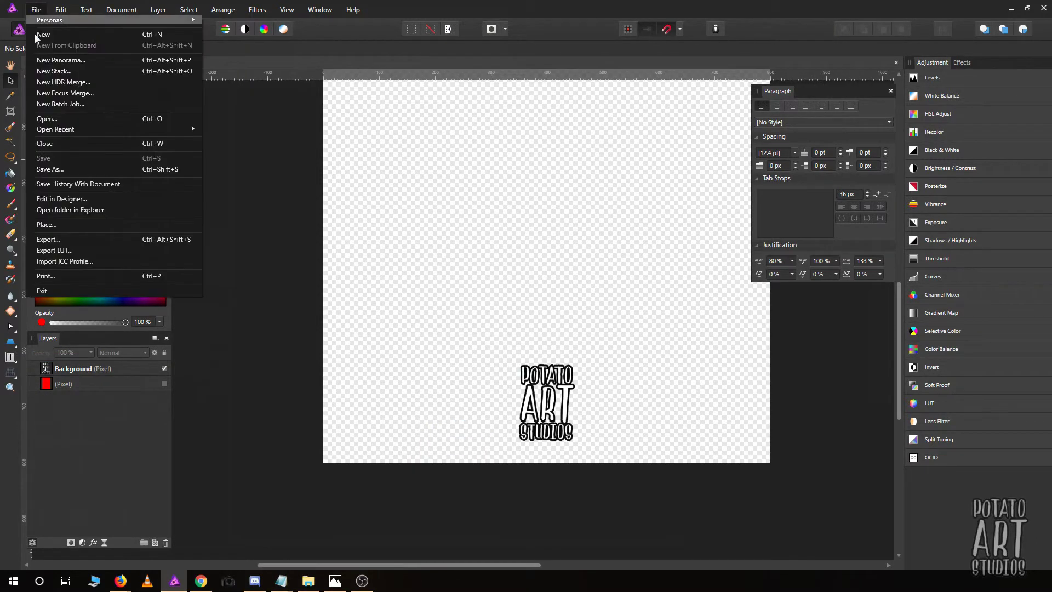
left_click(55, 241)
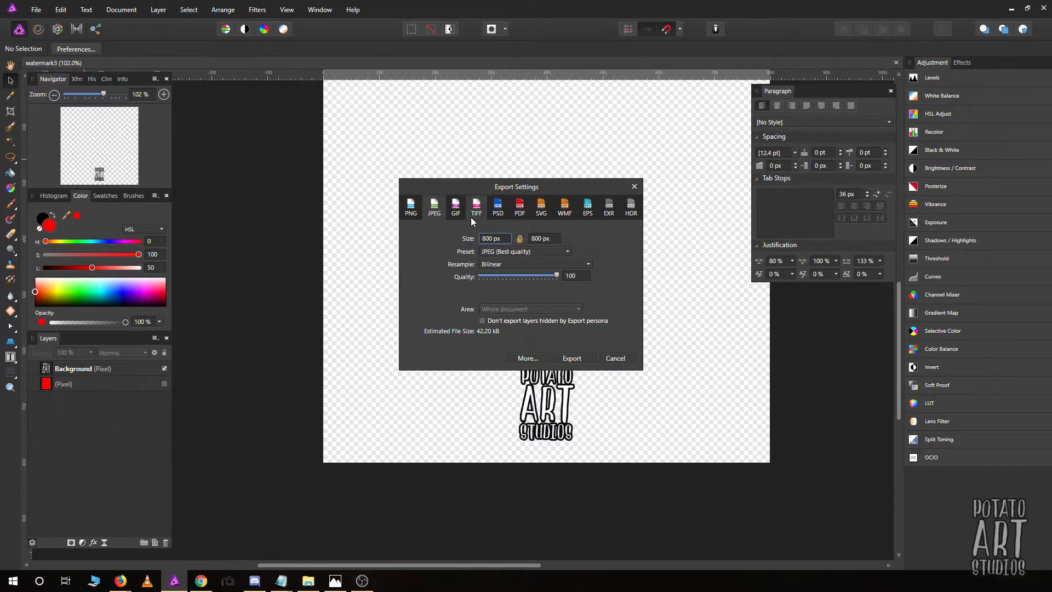
left_click(412, 212)
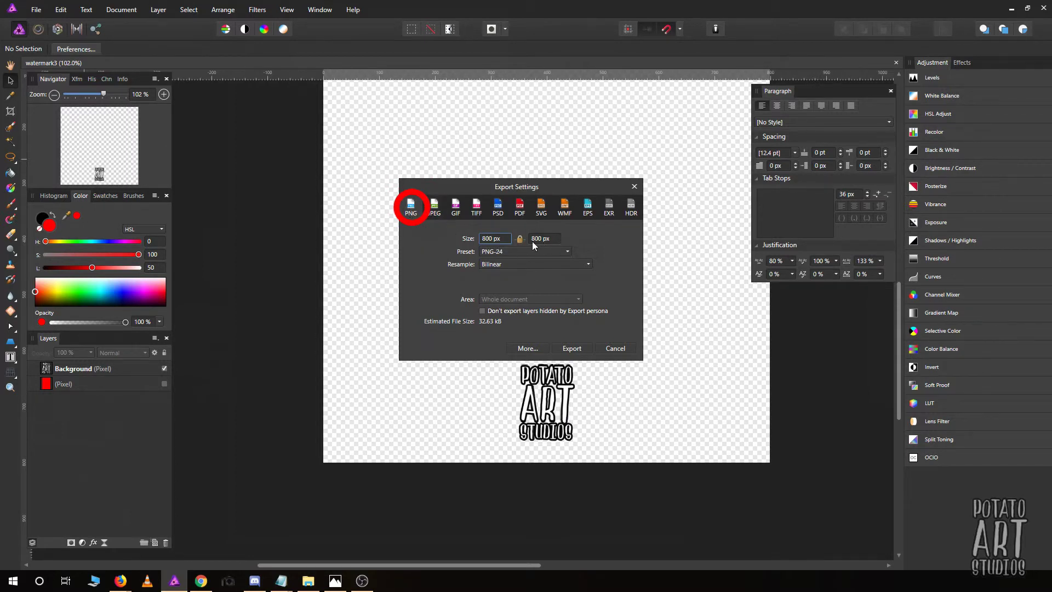
left_click(571, 349)
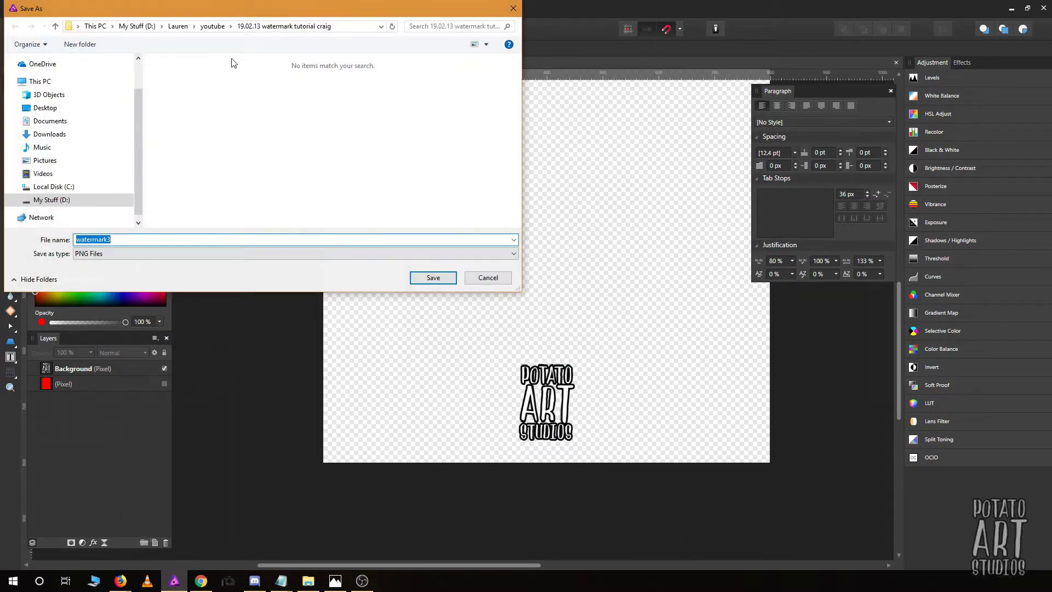
- Save the PNG export under the name watermark_800x800
left_click(146, 240)
key("BackSpace")
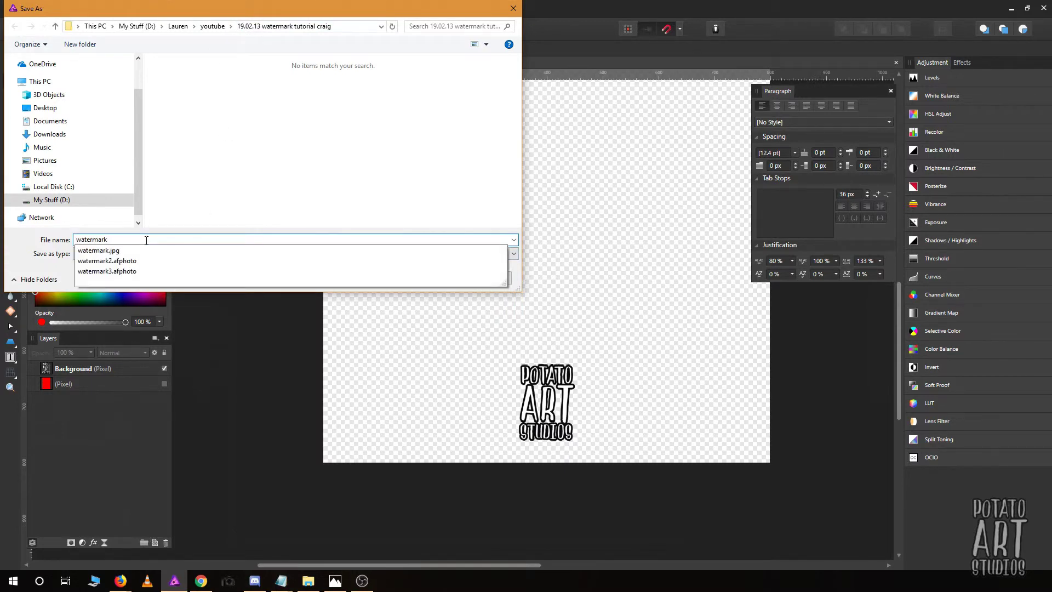
type("_80")
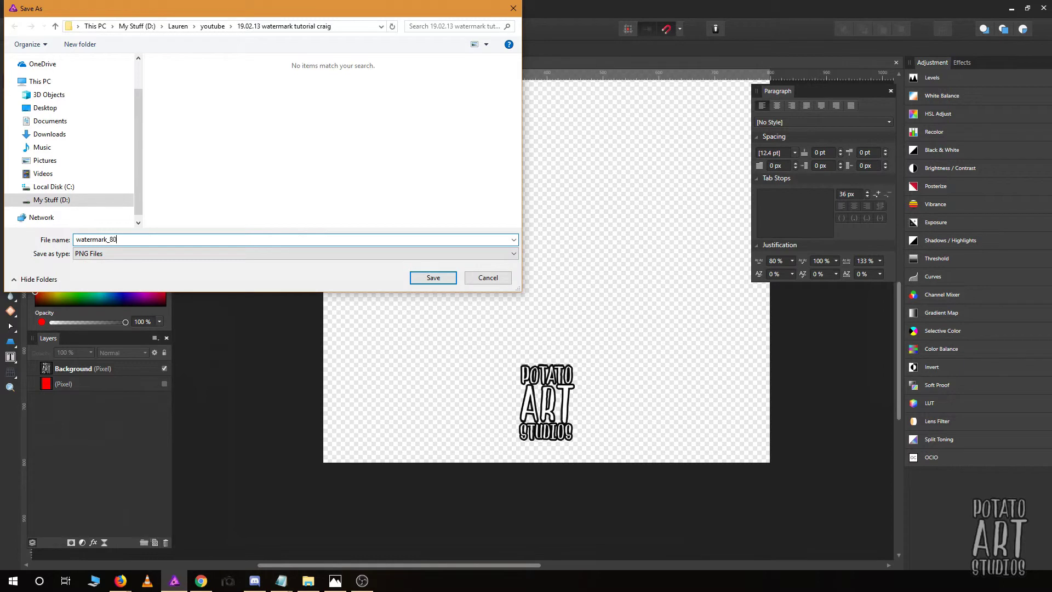
type("0x800")
left_click(445, 277)
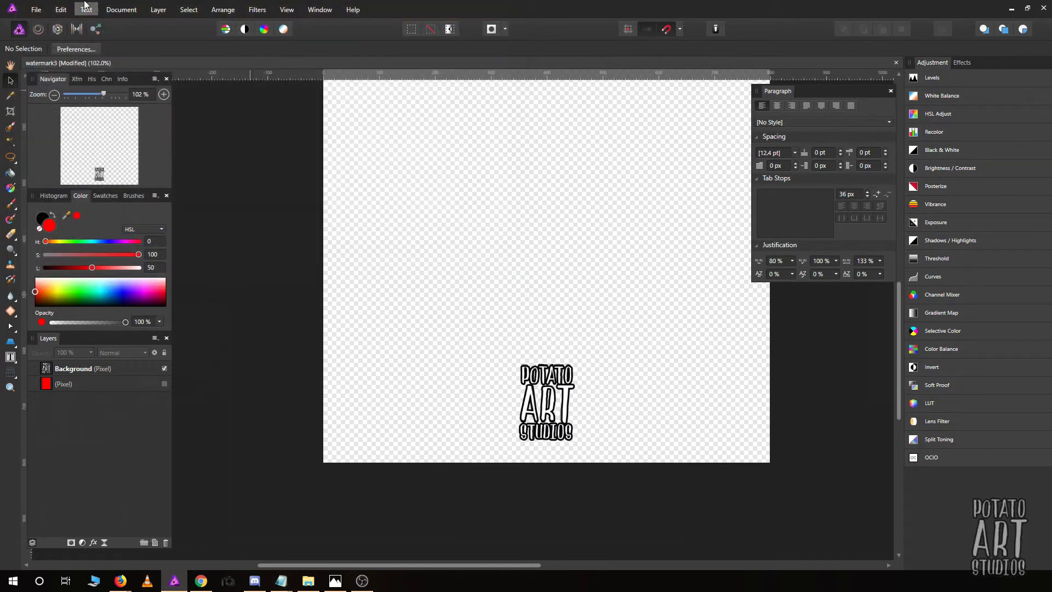
left_click(120, 153)
left_click_drag(121, 152, 104, 149)
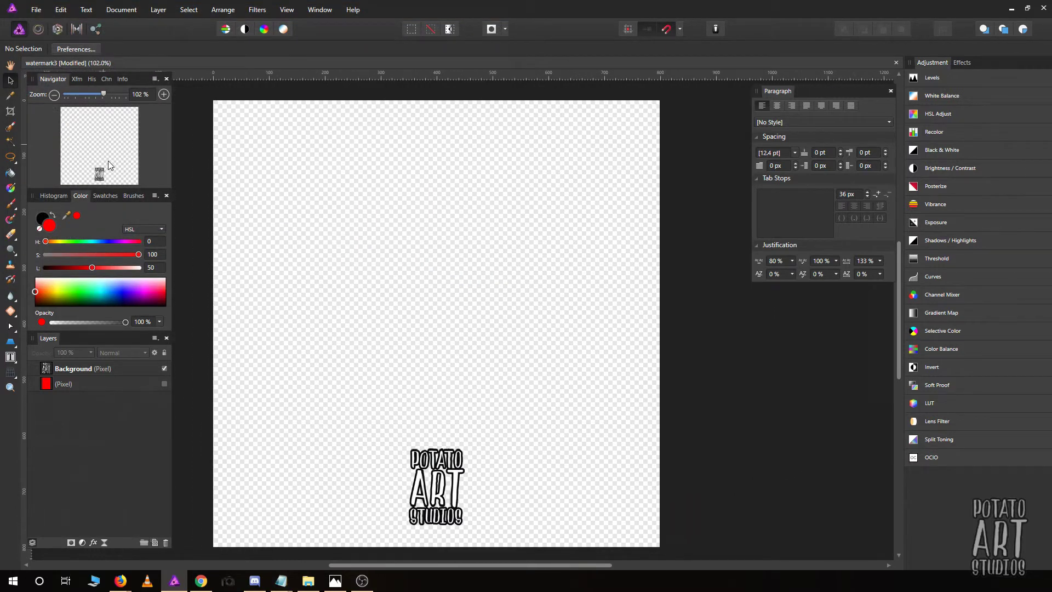
left_click(475, 454)
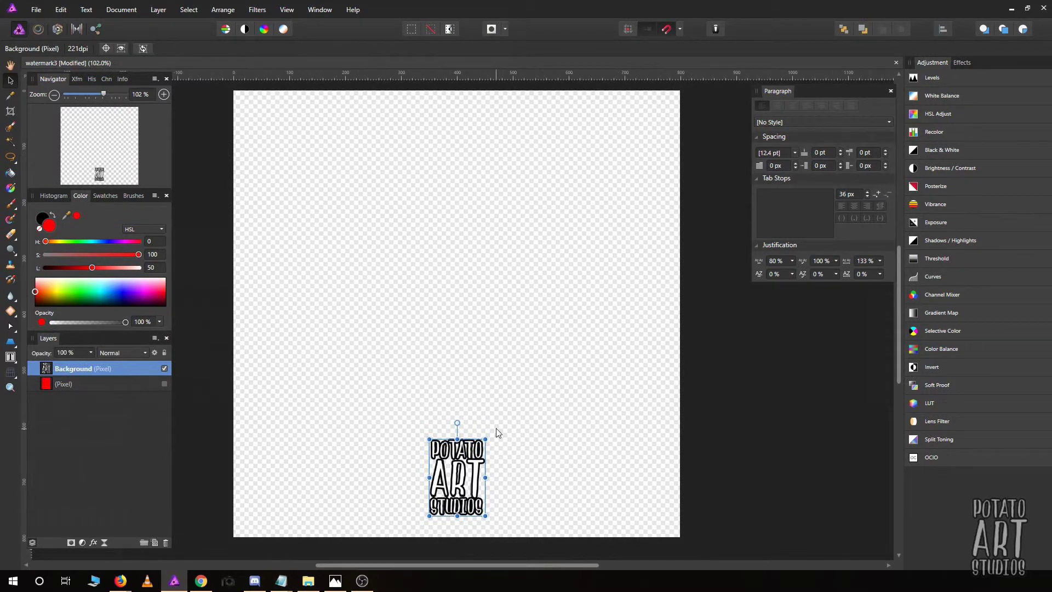